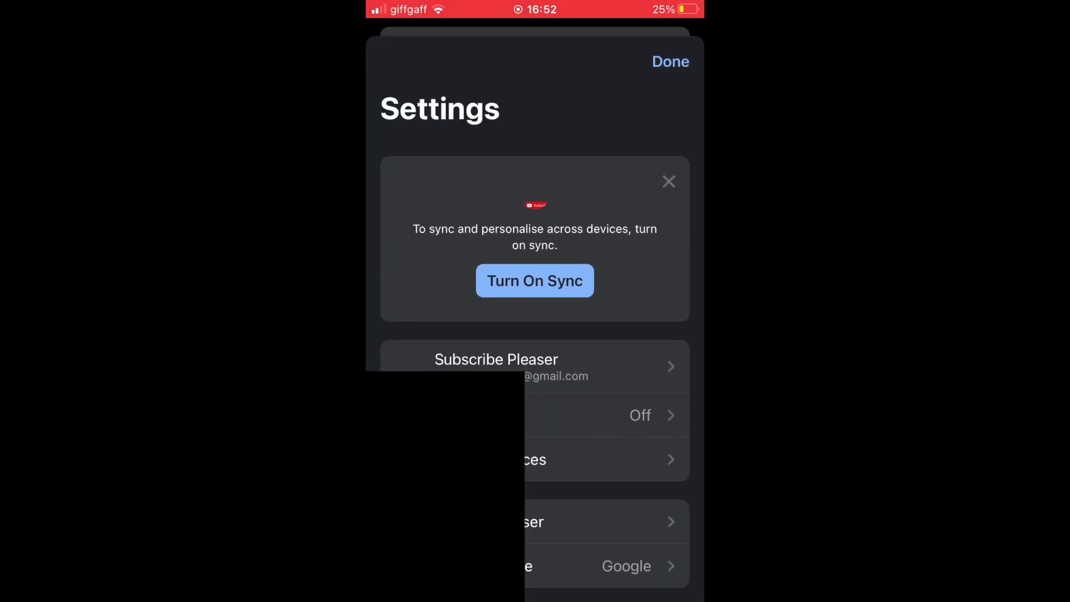
Step: Sign out of the currently signed-in Google account from its Settings details page and confirm
left_click(536, 367)
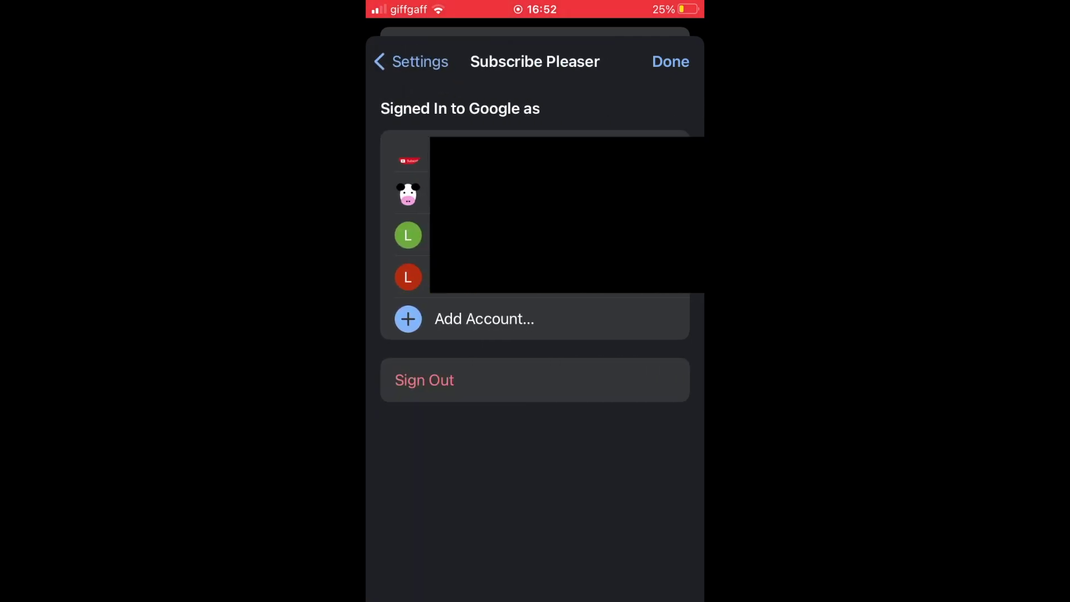
left_click(535, 380)
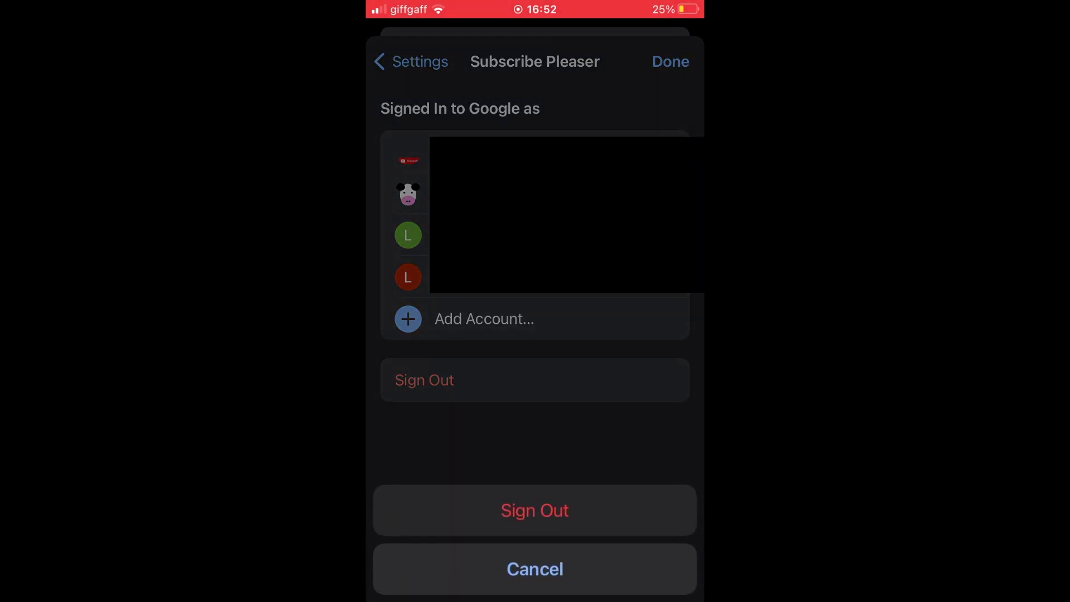
left_click(535, 510)
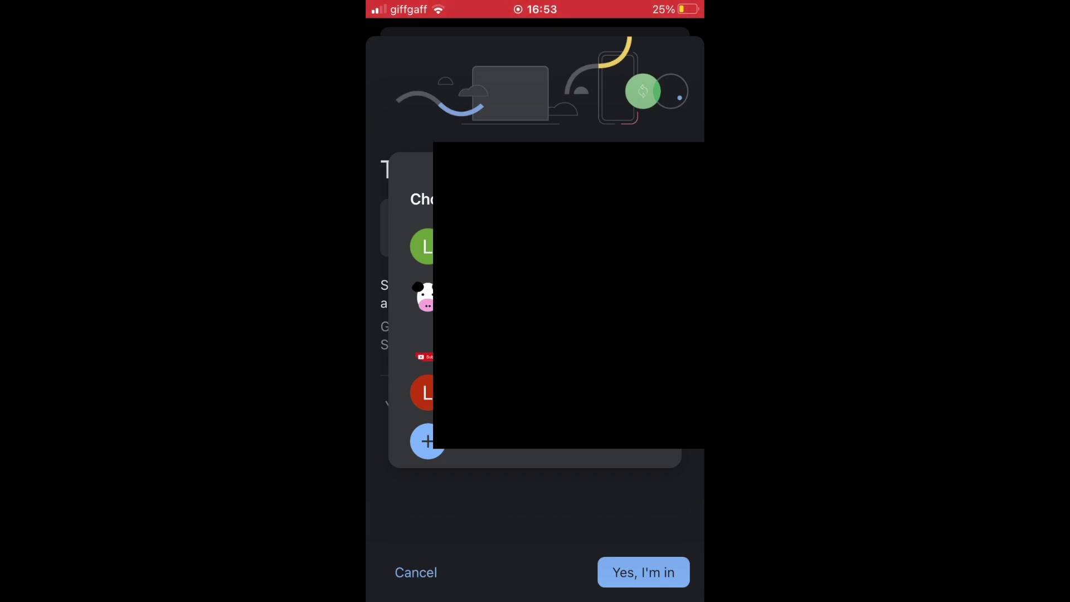
Step: Choose the cow-avatar account in the Turn on sync account chooser
left_click(535, 297)
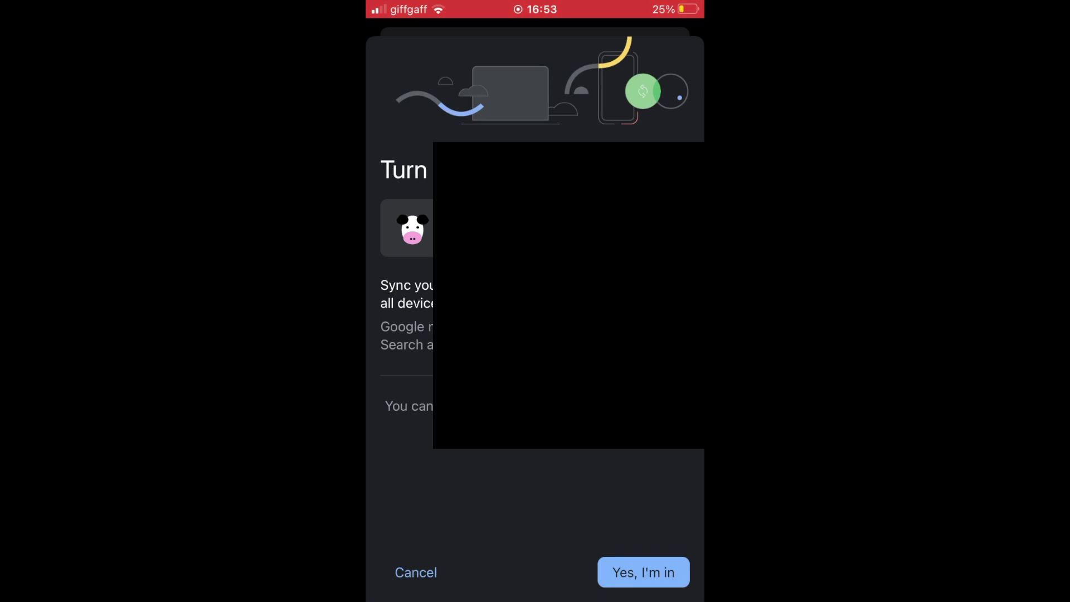
Step: Confirm sync for the cow-avatar account, then close Settings with Done
left_click(644, 573)
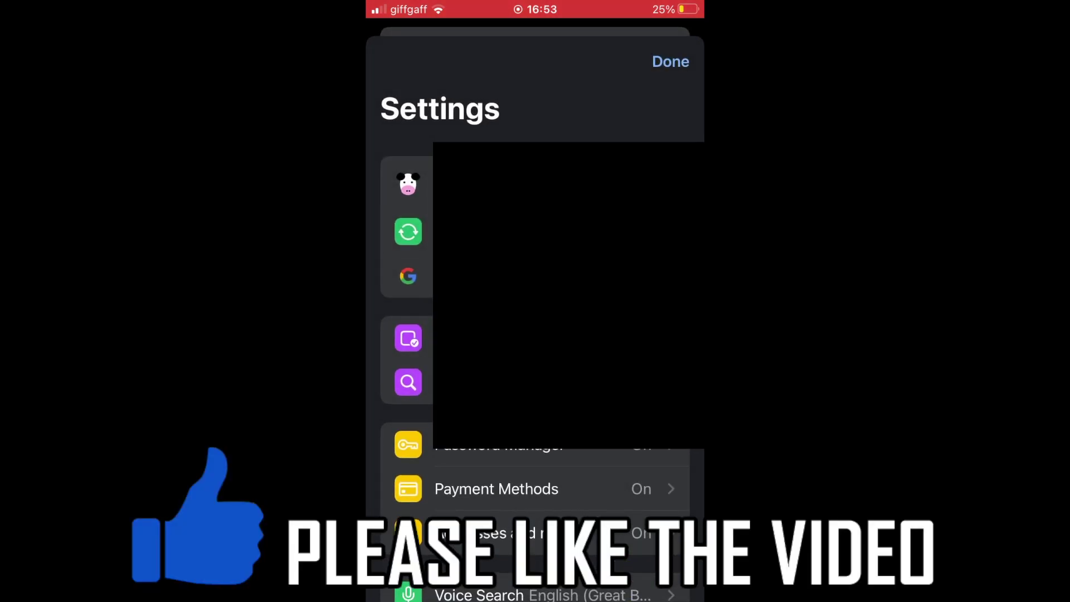
left_click(671, 61)
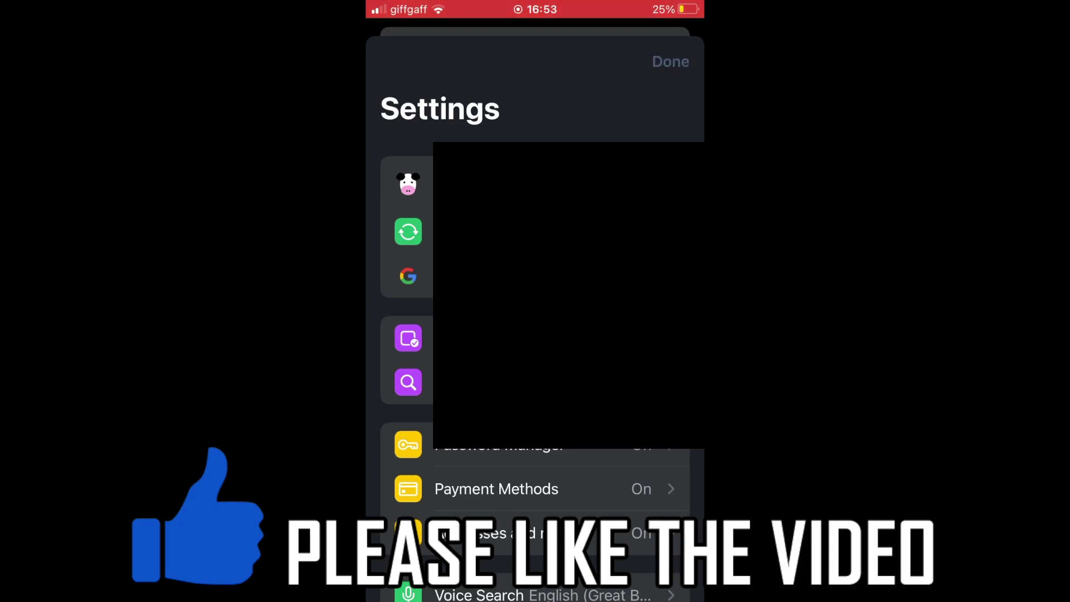